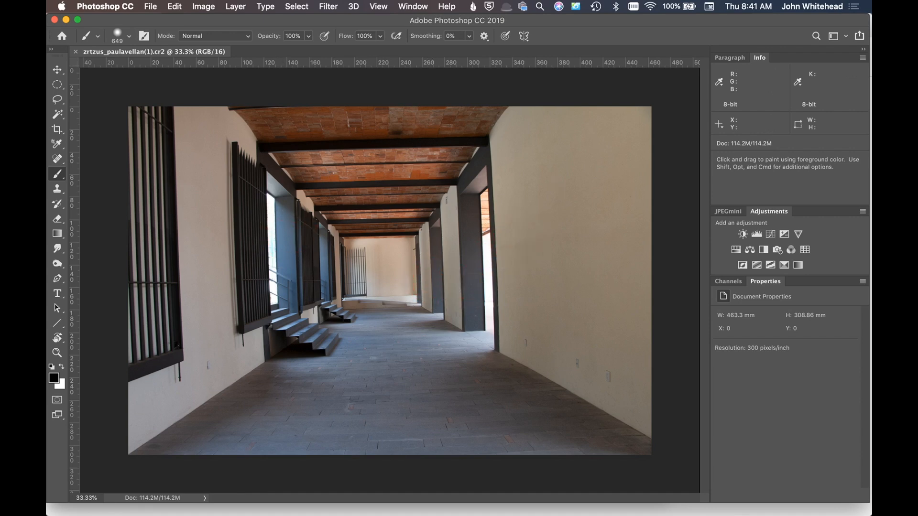
left_click_drag(871, 126, 499, 126)
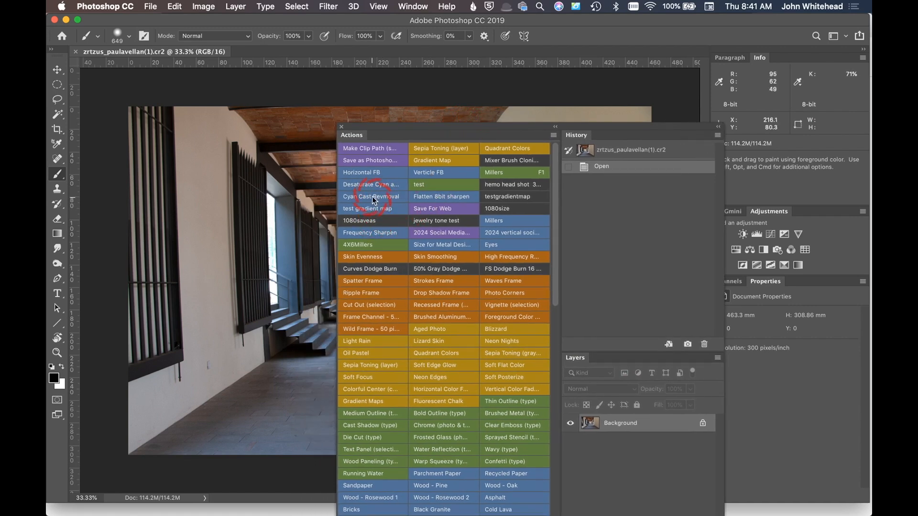
left_click_drag(497, 126, 538, 126)
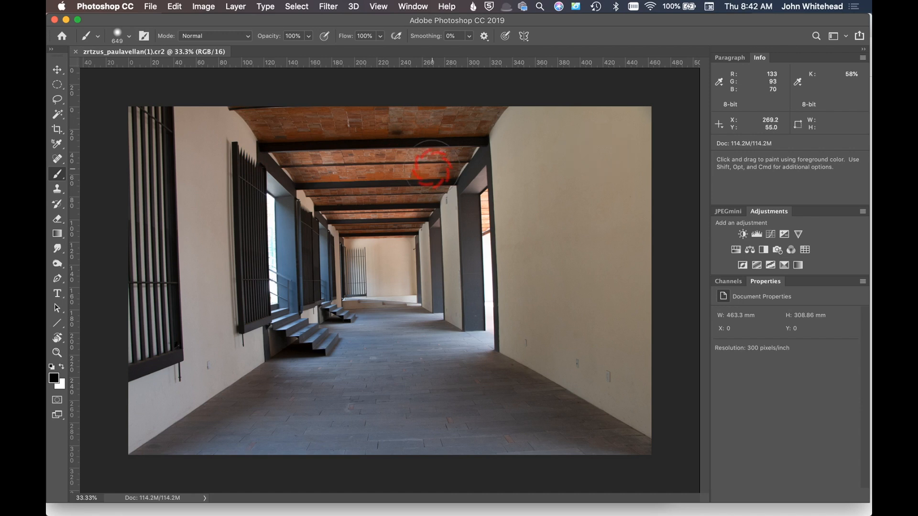
Straighten the photo along the nearest dark ceiling beam and crop it at the 2:3 ratio.
left_click(57, 129)
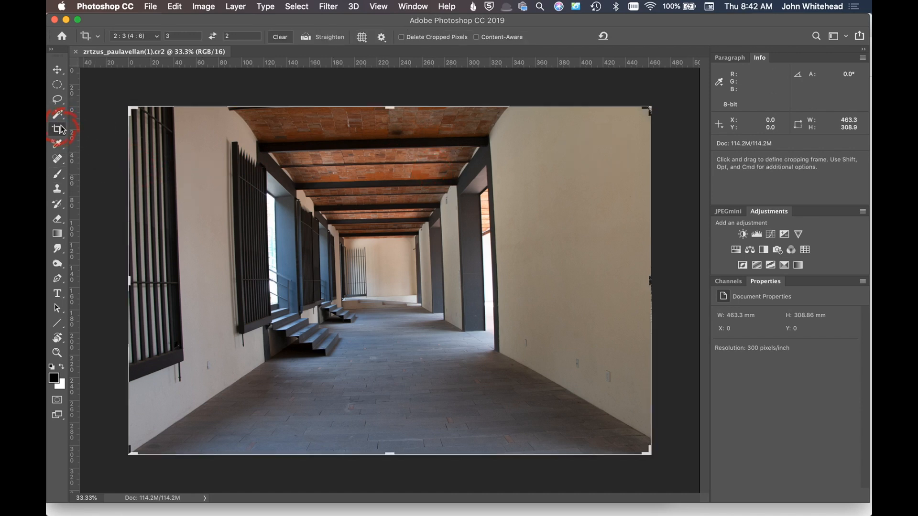
left_click(308, 34)
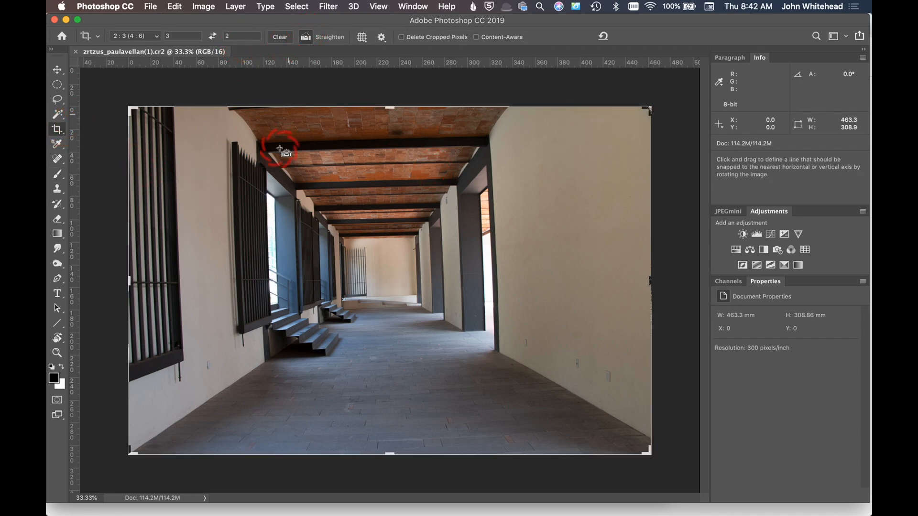
left_click_drag(476, 148, 486, 137)
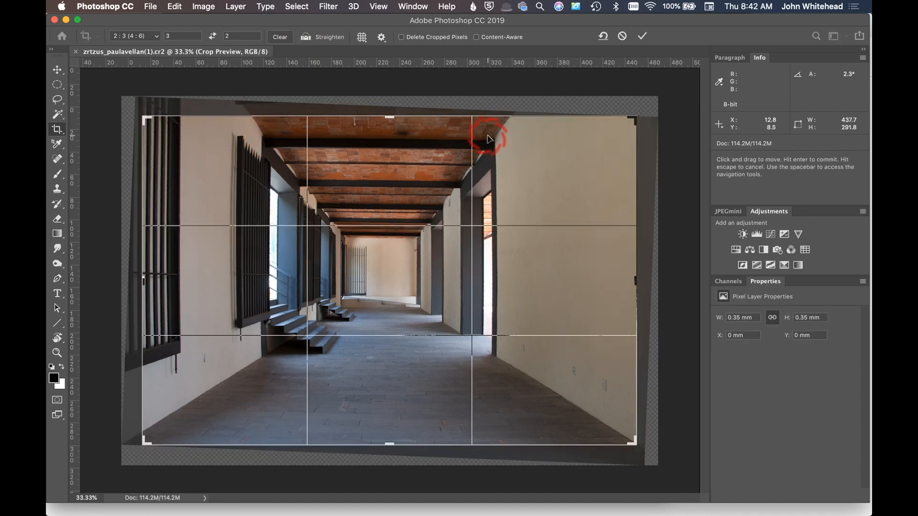
left_click_drag(246, 148, 231, 152)
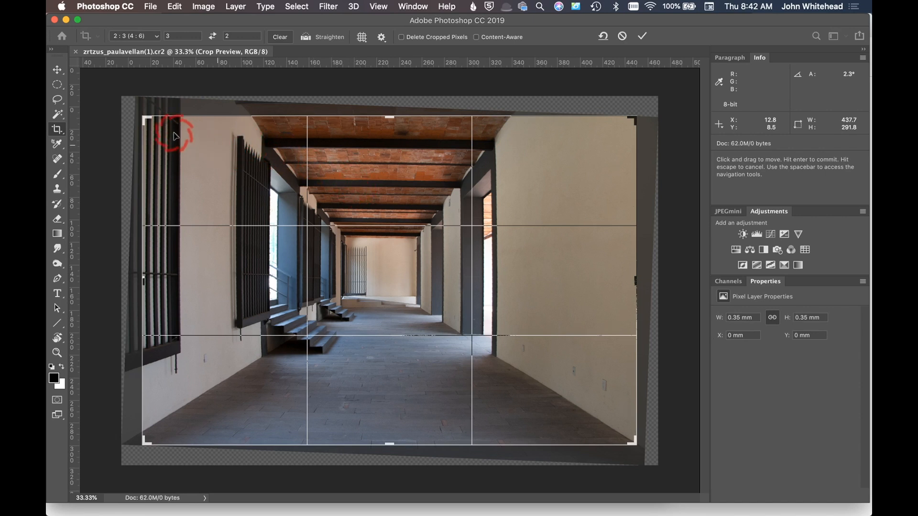
left_click(304, 36)
left_click_drag(267, 144, 484, 150)
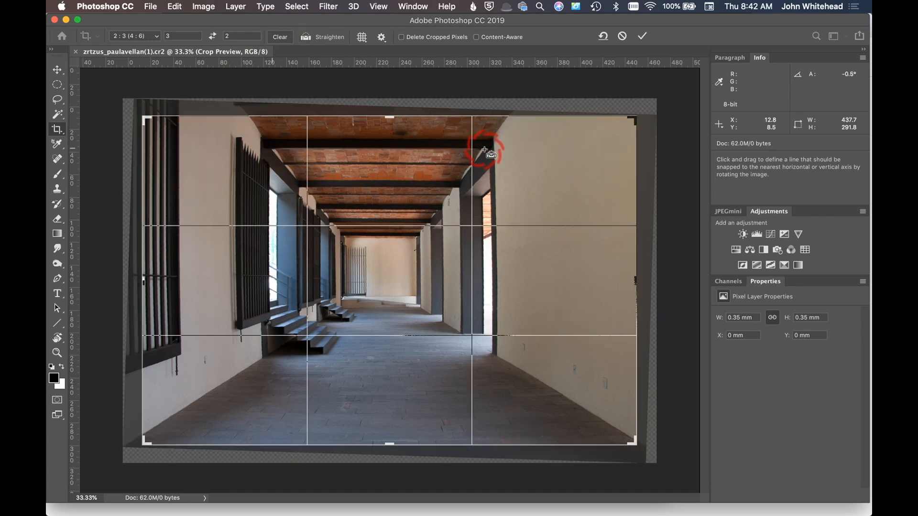
key("Return")
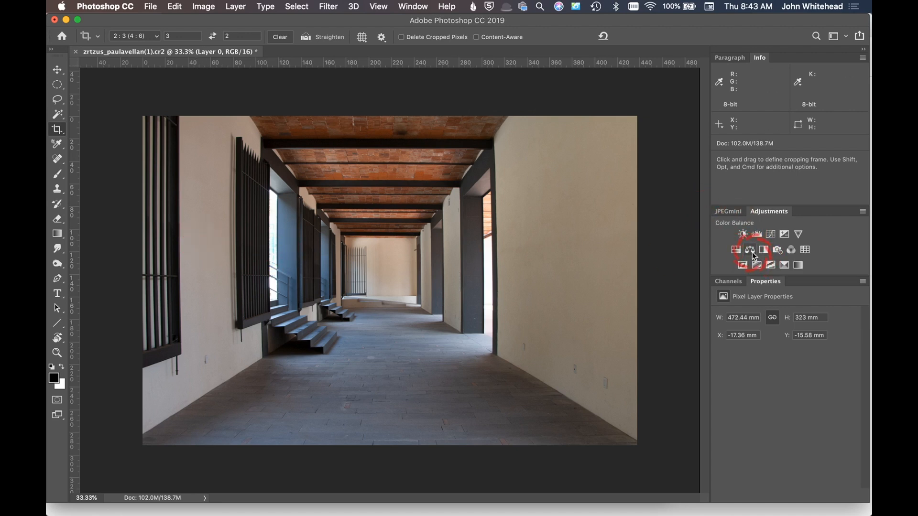
Try a Color Balance adjustment on the midtones, with Cyan–Red at 0 and Yellow–Blue at -17.
left_click(752, 252)
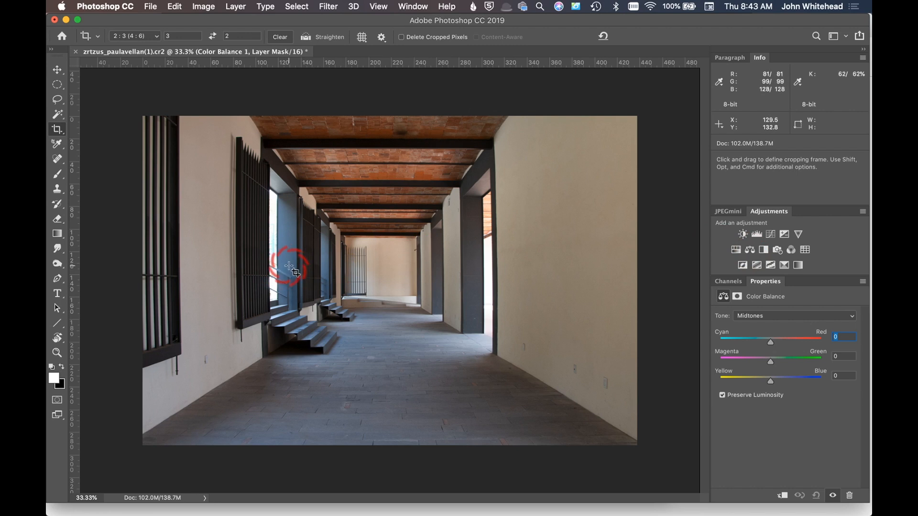
left_click_drag(773, 342, 780, 343)
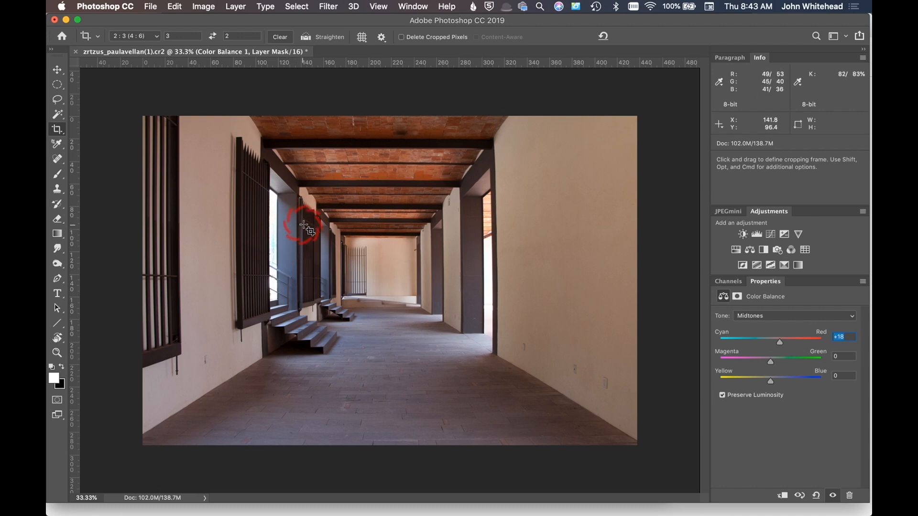
left_click_drag(773, 342, 769, 342)
left_click_drag(767, 379, 761, 382)
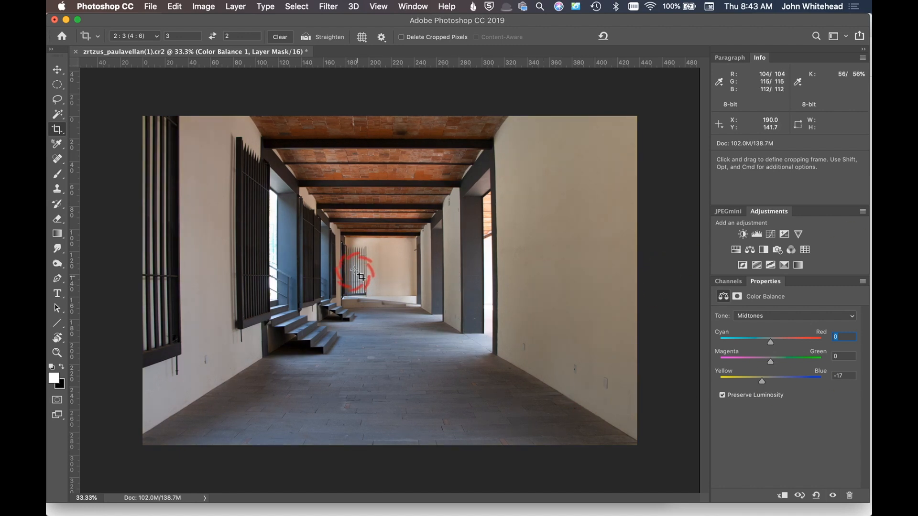
Add a Hue/Saturation adjustment that lowers the saturation of the Cyans to -61 and the Blues to -65.
left_click(735, 251)
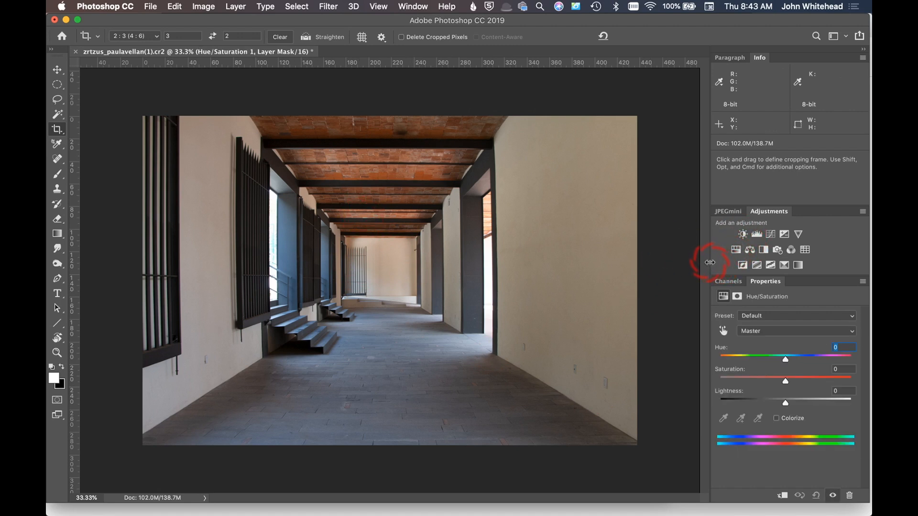
left_click(785, 333)
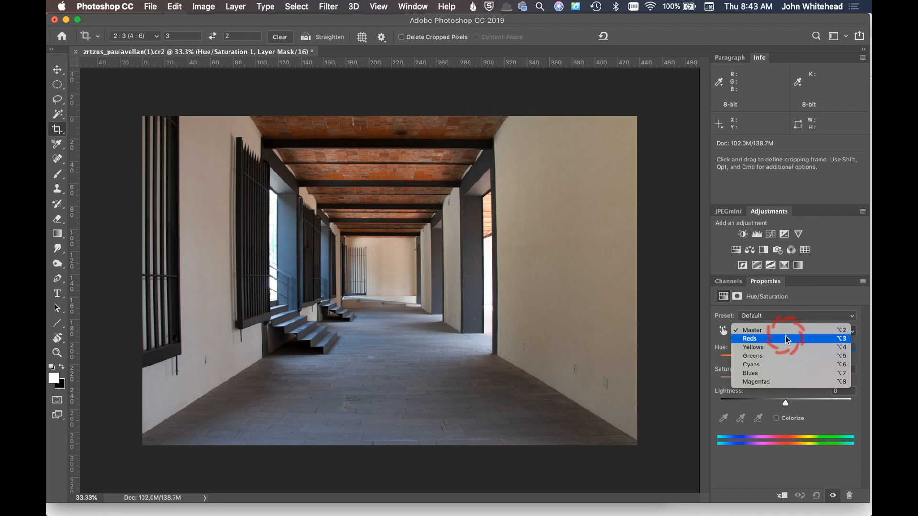
left_click(784, 359)
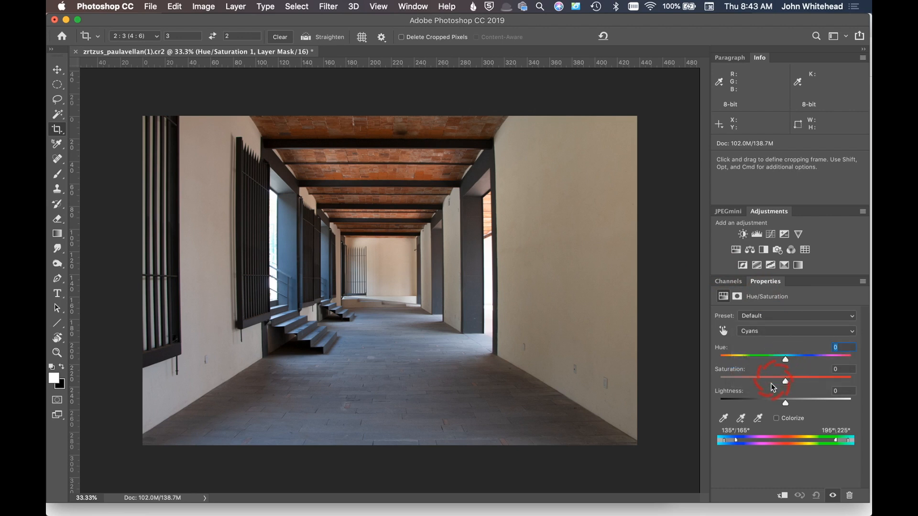
left_click(745, 377)
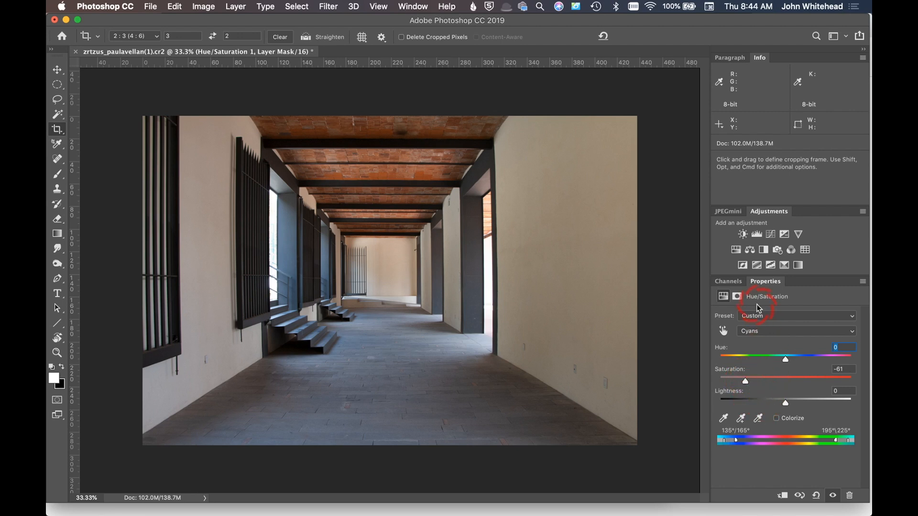
left_click(773, 329)
left_click(774, 337)
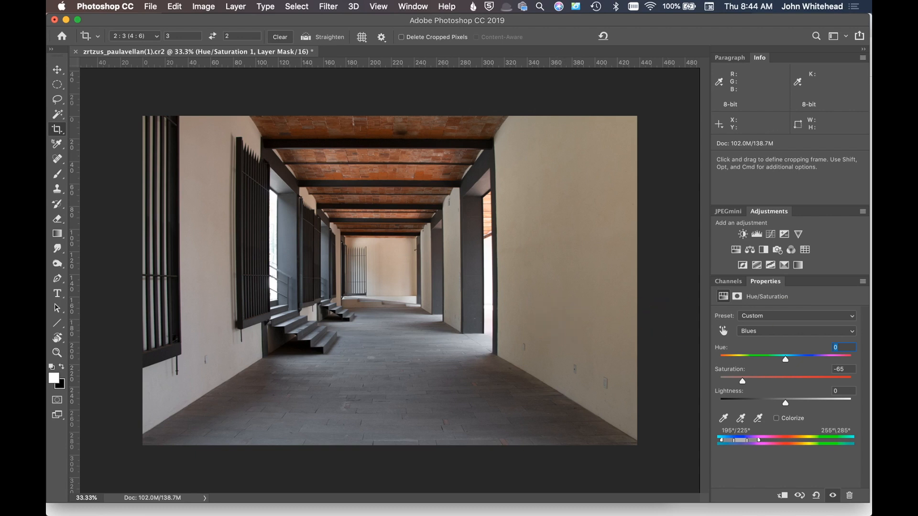
Preview the photo with and without the Hue/Saturation adjustment, and lower that layer's opacity to 76% in the docked Layers panel.
left_click(832, 495)
left_click(832, 495)
left_click_drag(708, 513, 788, 53)
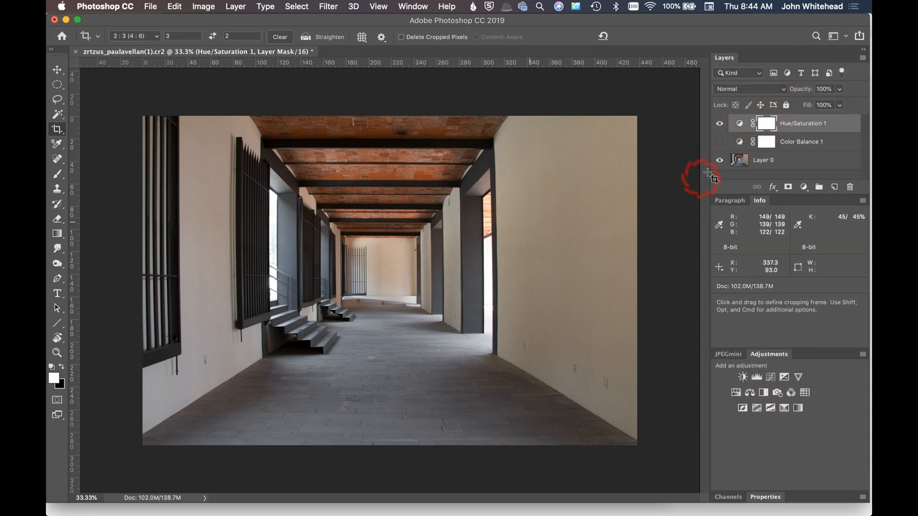
mouse_move(810, 92)
left_mouse_down()
mouse_move(786, 94)
mouse_move(795, 92)
left_mouse_up()
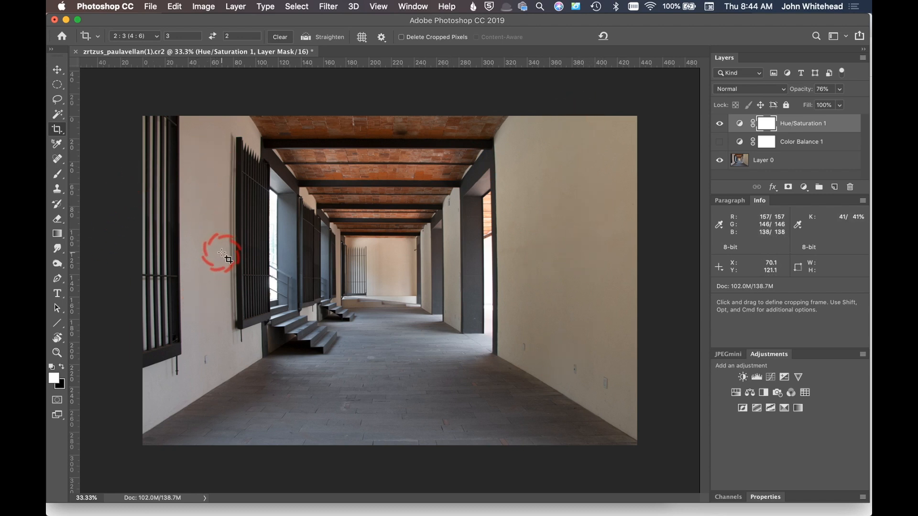
Add a second Hue/Saturation adjustment layer and group its Properties panel with the Paragraph and Info panels.
left_click(734, 393)
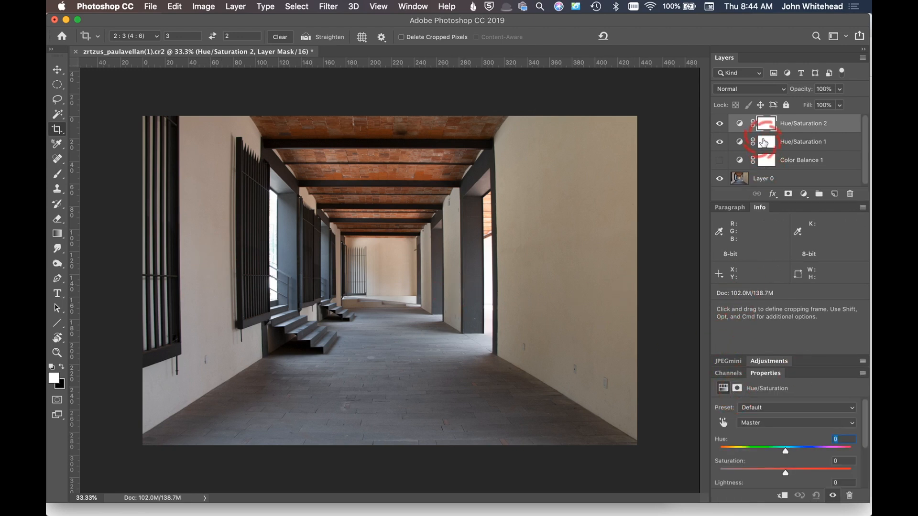
left_click(782, 363)
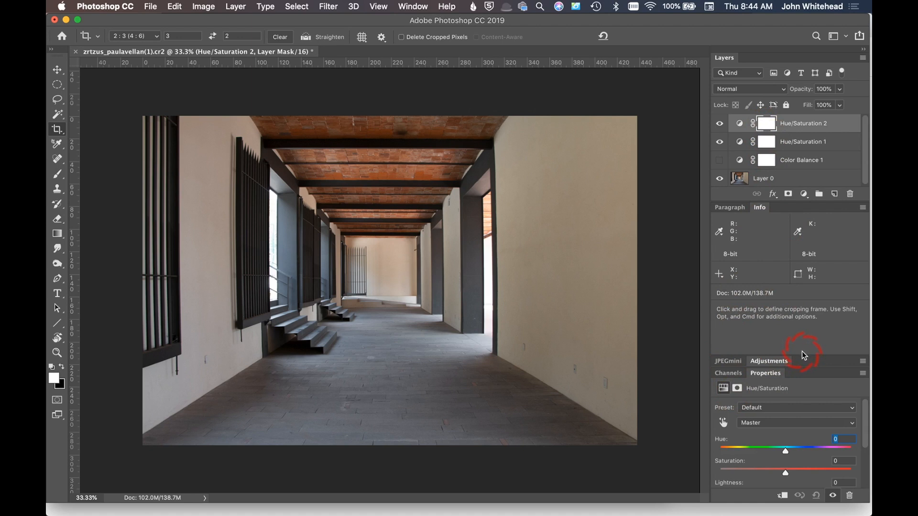
left_click_drag(801, 356, 798, 257)
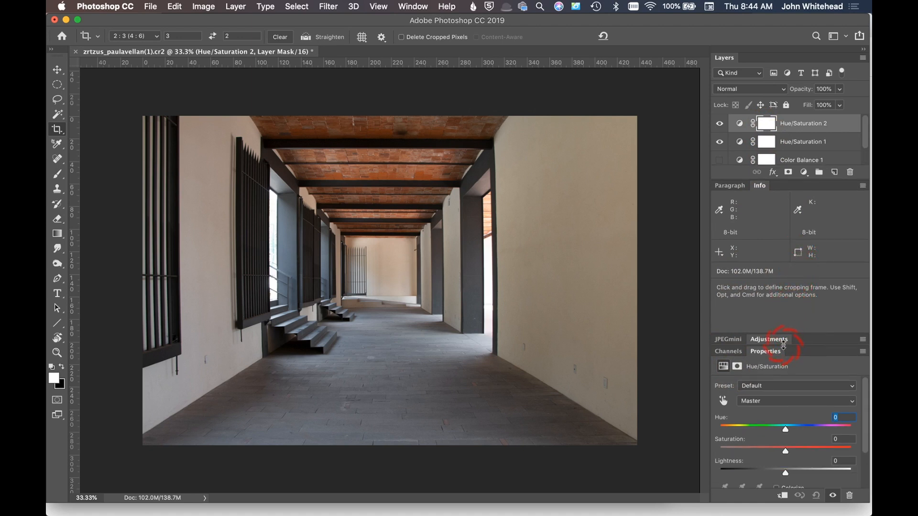
left_click_drag(794, 356, 793, 183)
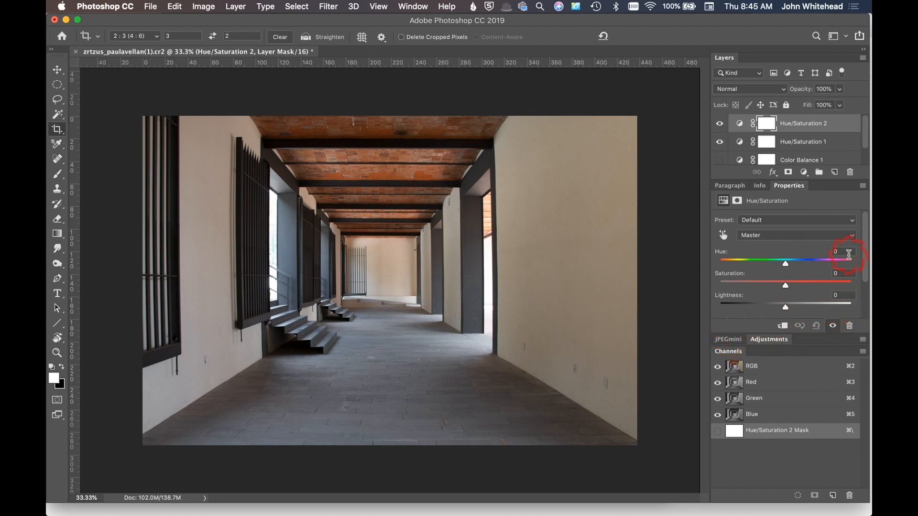
Set the Yellows of the second Hue/Saturation adjustment to Hue -3, Saturation -68 and Lightness +2.
left_click(788, 240)
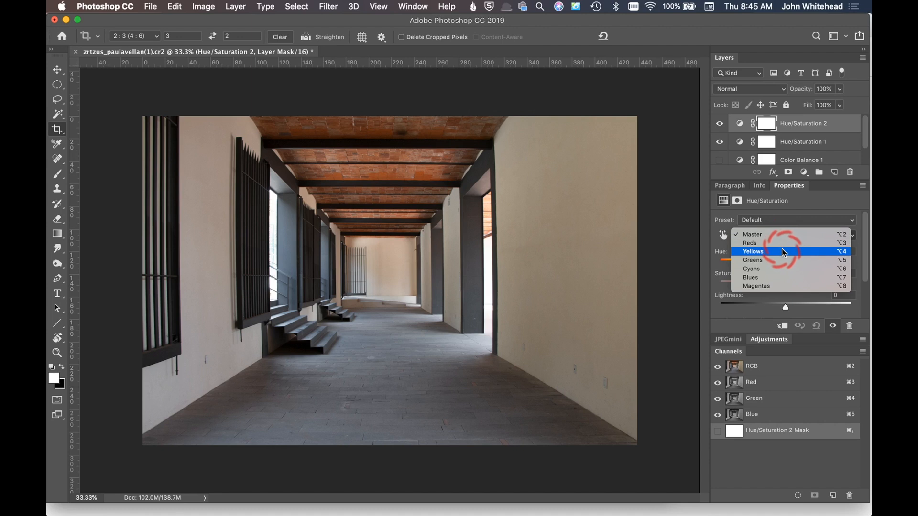
left_click(781, 251)
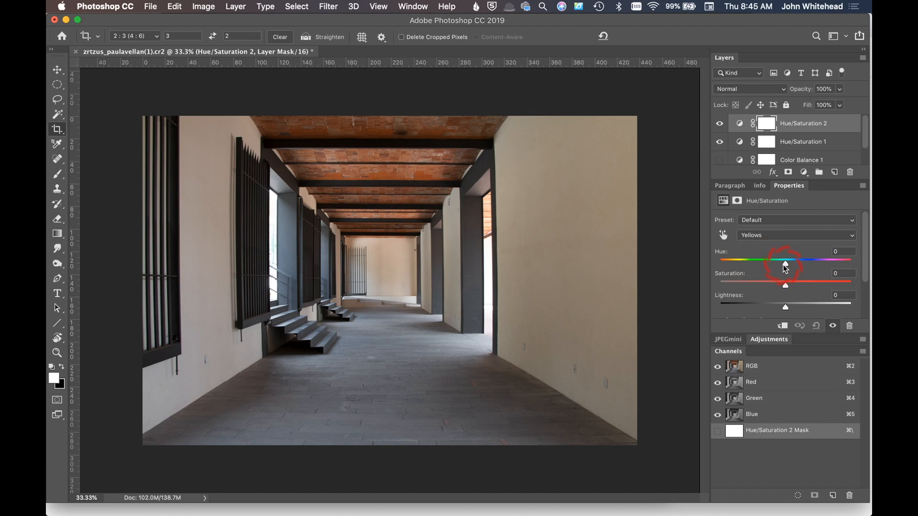
left_click_drag(785, 264, 784, 264)
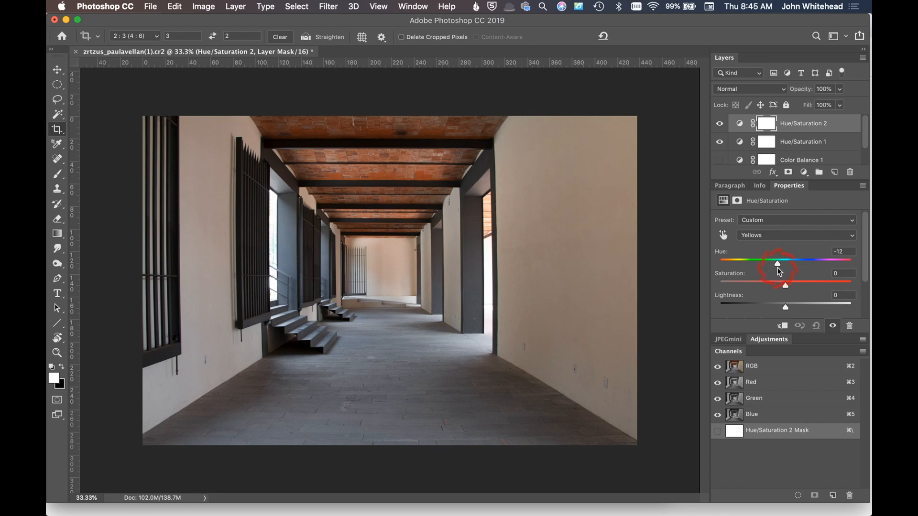
left_click_drag(777, 268, 788, 268)
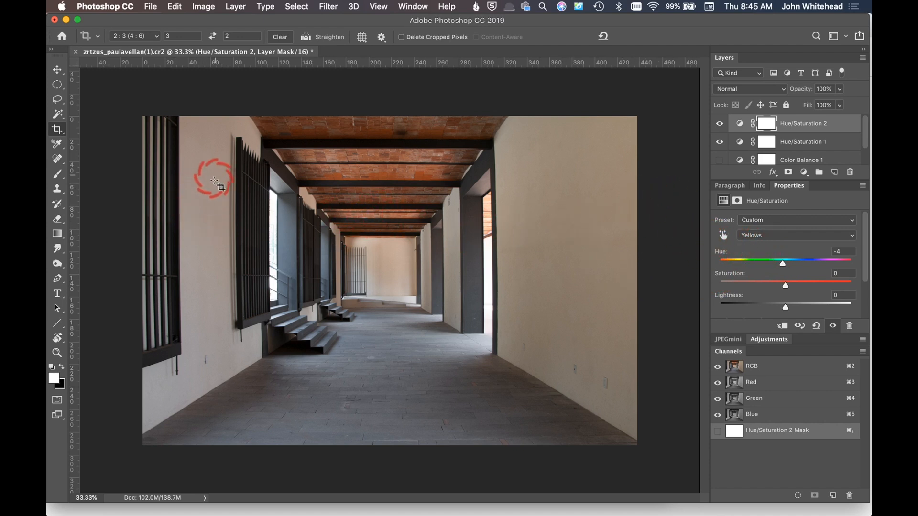
left_click(759, 283)
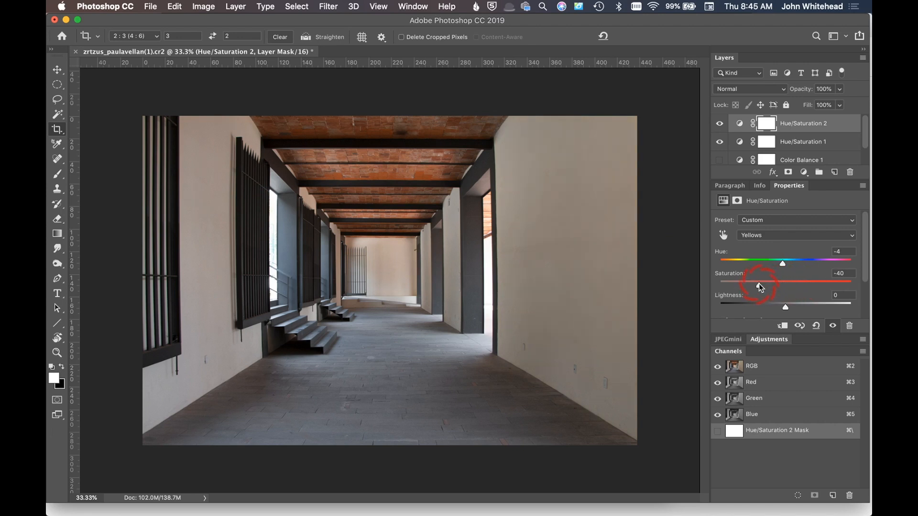
left_click_drag(752, 285, 757, 287)
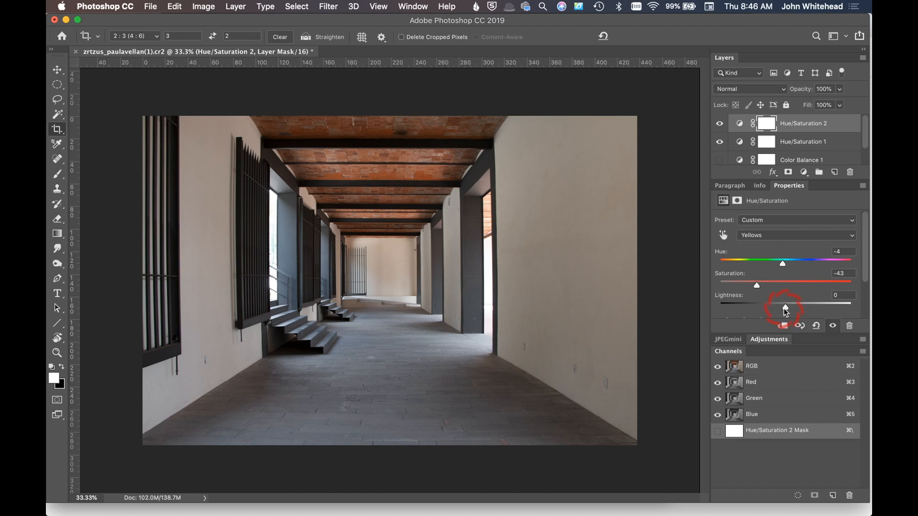
mouse_move(784, 307)
left_mouse_down()
mouse_move(798, 307)
mouse_move(762, 313)
mouse_move(787, 308)
left_mouse_up()
left_click(782, 264)
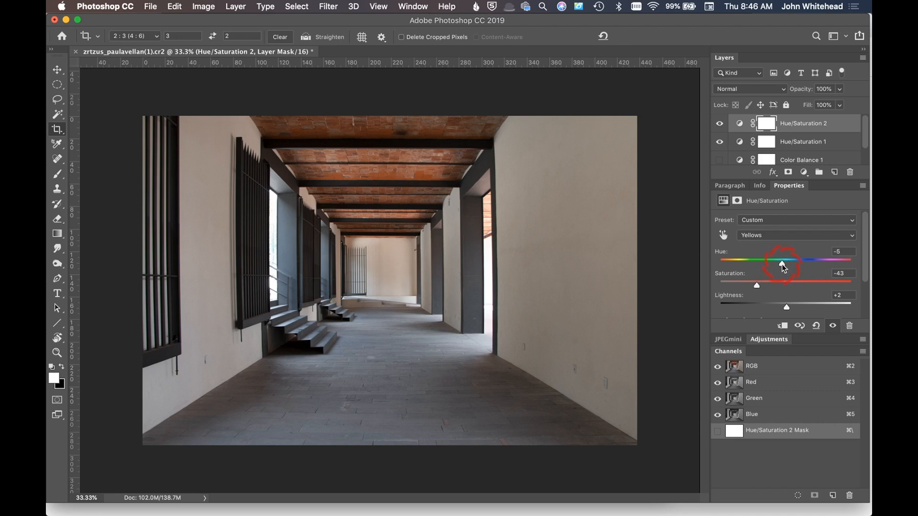
left_click_drag(781, 269, 783, 268)
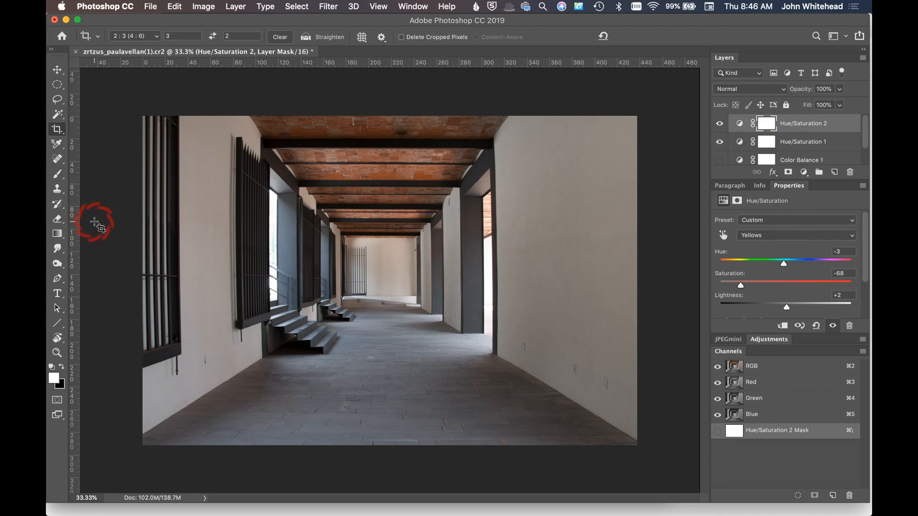
Paint black with the Brush on the second Hue/Saturation mask over the left wall and the ceiling.
left_click(62, 369)
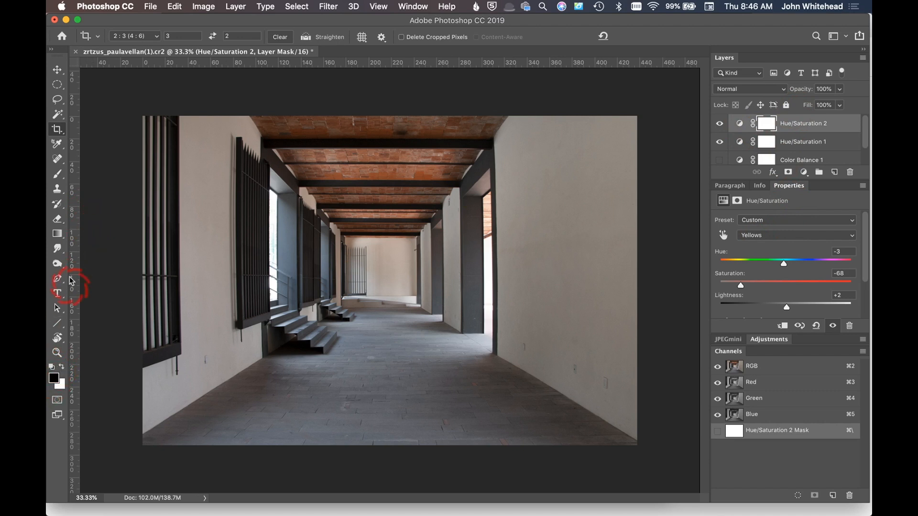
left_click(58, 174)
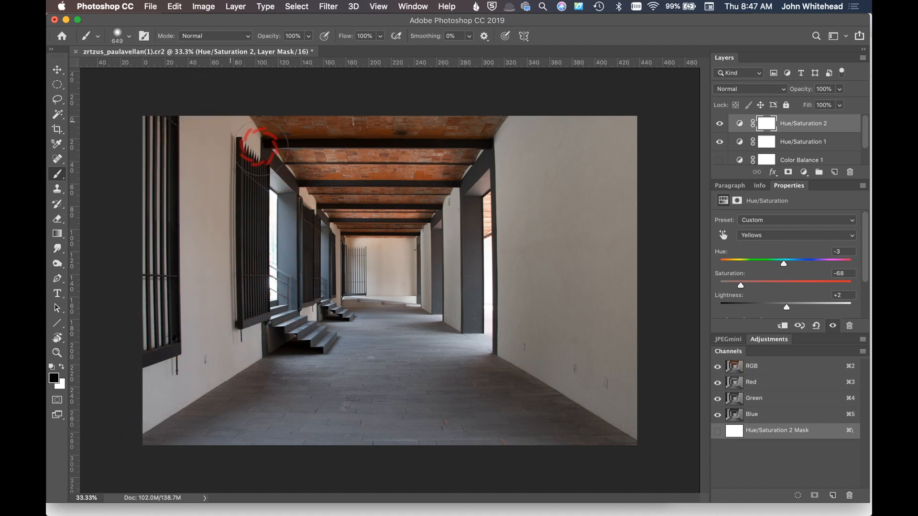
mouse_move(185, 355)
left_mouse_down()
mouse_move(250, 324)
mouse_move(231, 236)
mouse_move(195, 151)
mouse_move(192, 101)
left_mouse_up()
left_click_drag(541, 233, 546, 206)
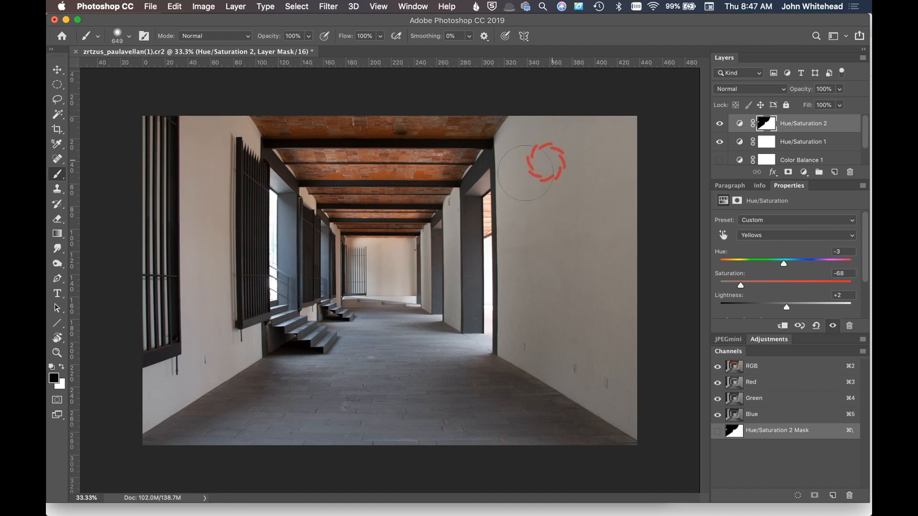
Switch to white and brush the yellow correction back in over the corridor's far wall.
key("x")
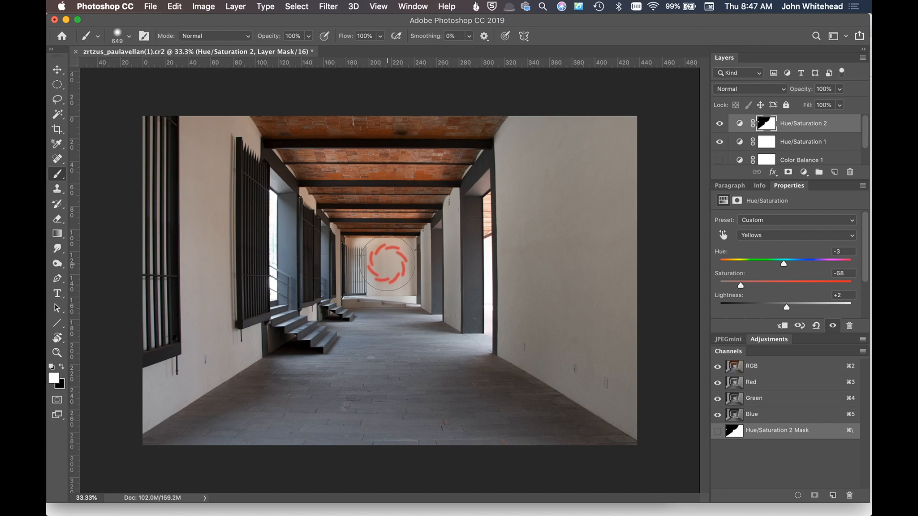
mouse_move(371, 265)
left_mouse_down()
mouse_move(369, 288)
mouse_move(424, 289)
mouse_move(361, 262)
mouse_move(435, 265)
mouse_move(371, 272)
left_mouse_up()
mouse_move(595, 298)
left_mouse_down()
mouse_move(185, 311)
mouse_move(602, 298)
mouse_move(107, 287)
mouse_move(207, 270)
mouse_move(221, 296)
left_mouse_up()
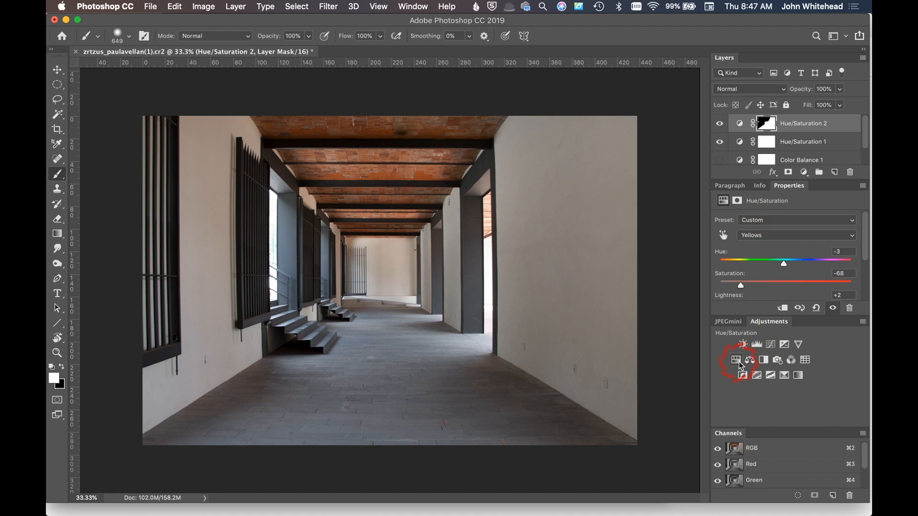
Add a third Hue/Saturation adjustment layer and set its Reds to Hue +4 and Saturation -17.
left_click(736, 360)
left_click(775, 188)
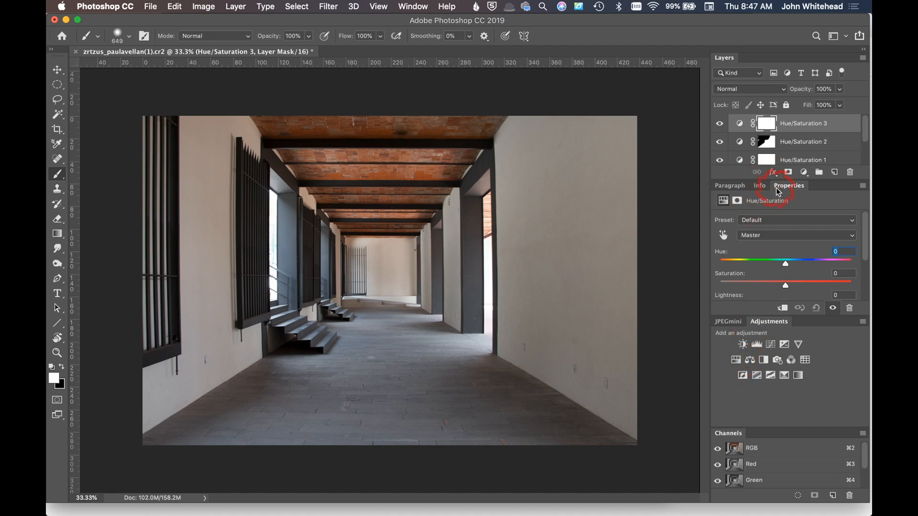
left_click(773, 237)
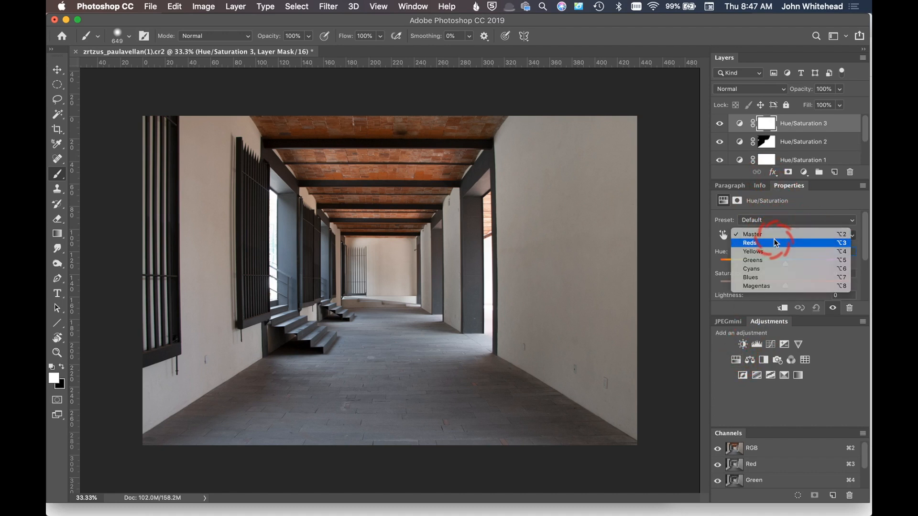
left_click(773, 239)
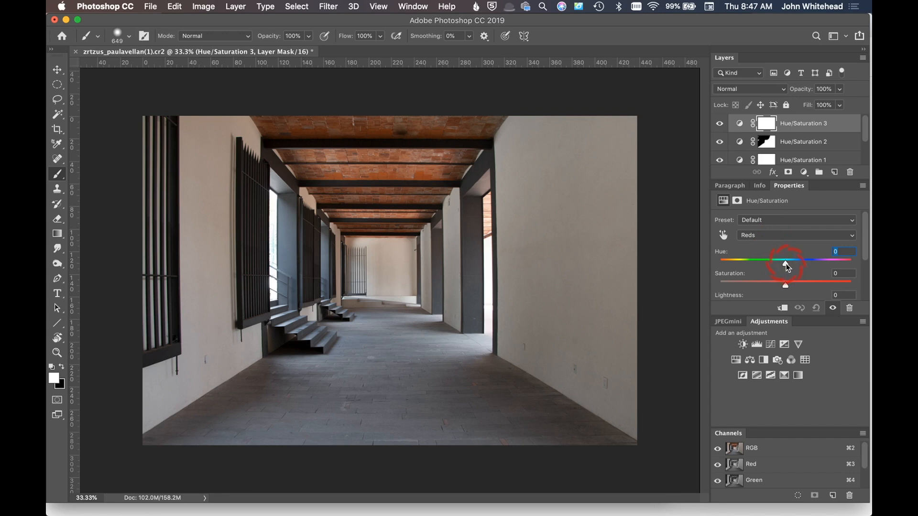
left_click_drag(786, 263, 813, 264)
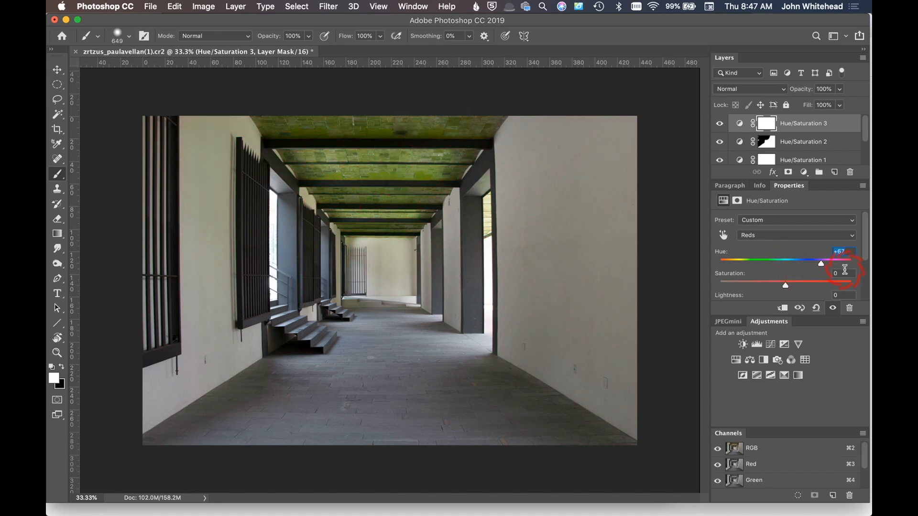
mouse_move(816, 267)
left_mouse_down()
mouse_move(785, 267)
mouse_move(827, 258)
mouse_move(812, 265)
left_mouse_up()
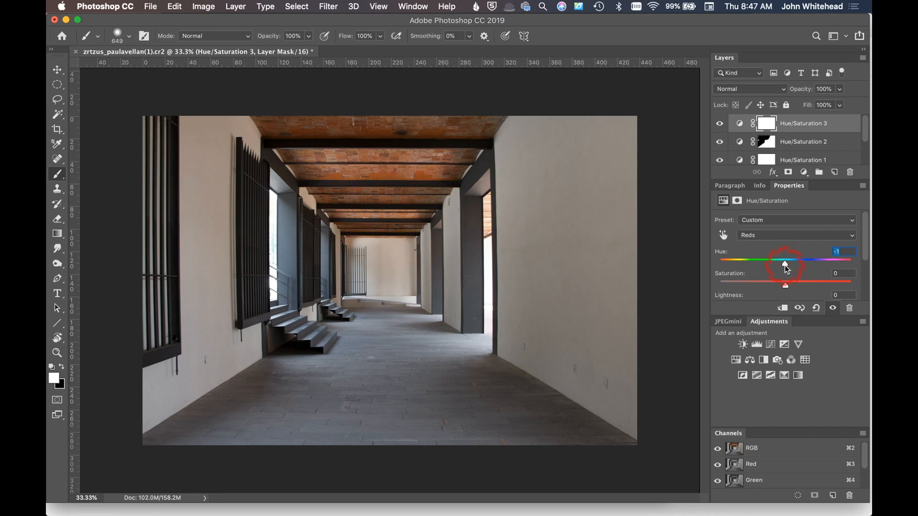
left_click_drag(785, 264, 787, 266)
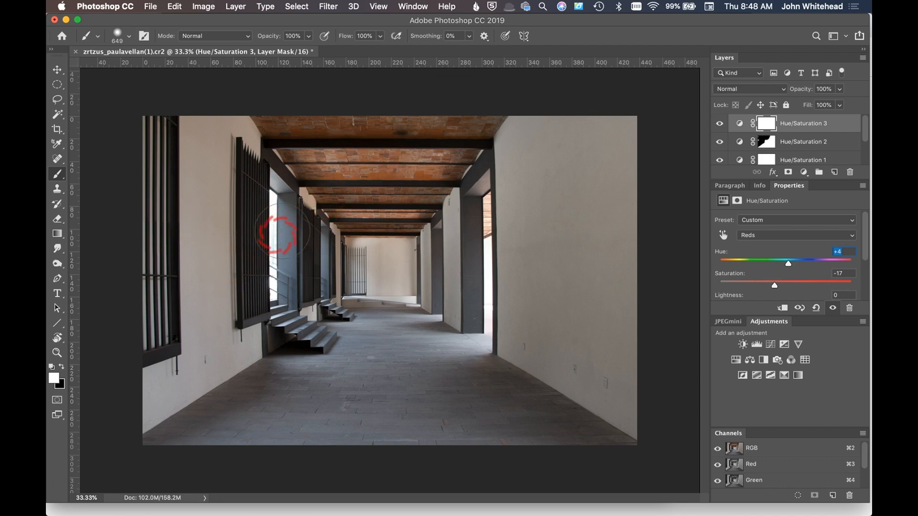
Switch to black and brush over the brick ceiling on the third Hue/Saturation layer's mask.
key("x")
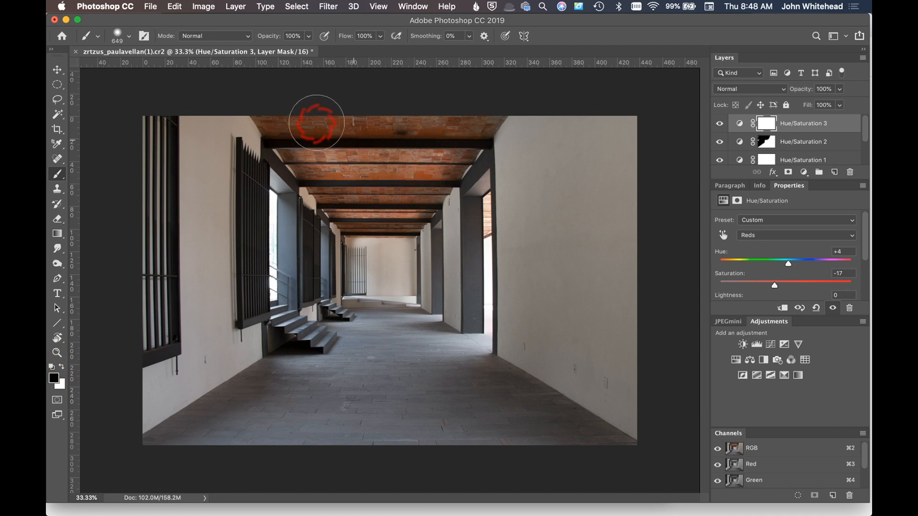
mouse_move(273, 104)
left_mouse_down()
mouse_move(454, 106)
mouse_move(564, 48)
left_mouse_up()
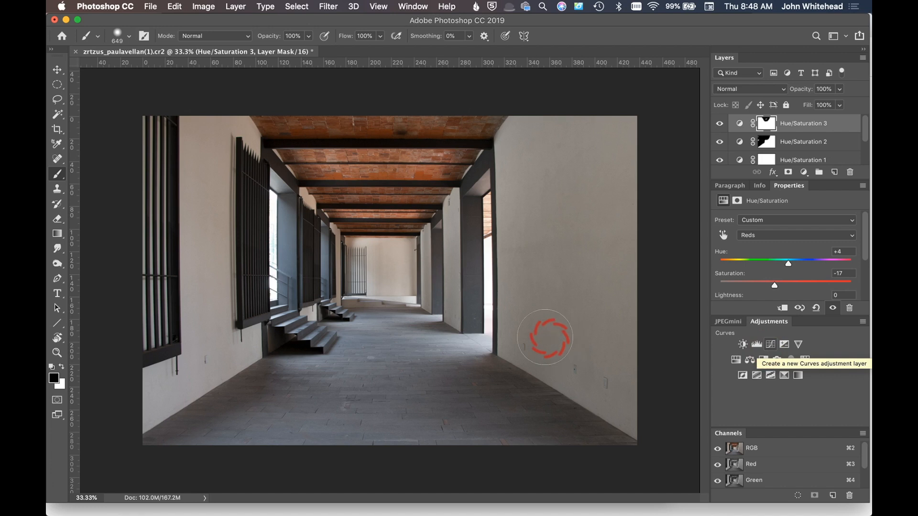
Add a Curves adjustment layer, then pull the RGB white point inward and lift the midtones slightly.
left_click(771, 345)
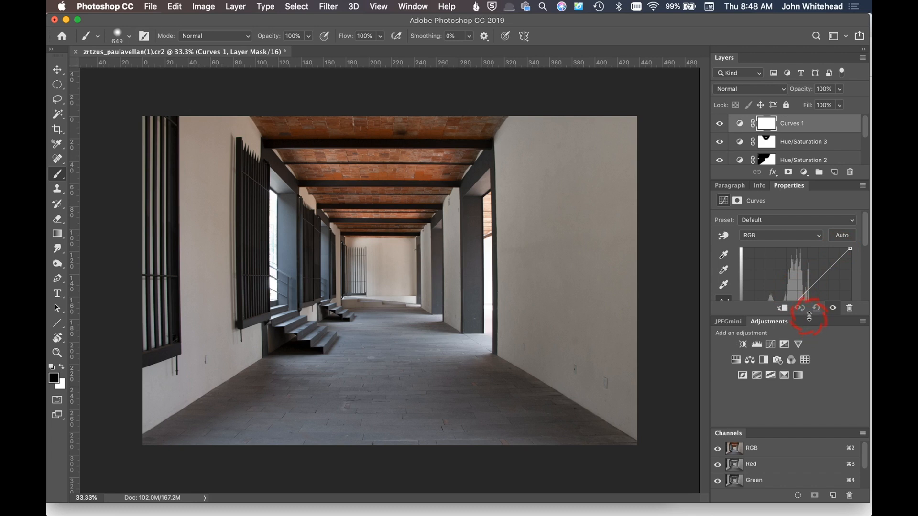
left_click_drag(809, 316, 814, 380)
left_click_drag(849, 250, 842, 248)
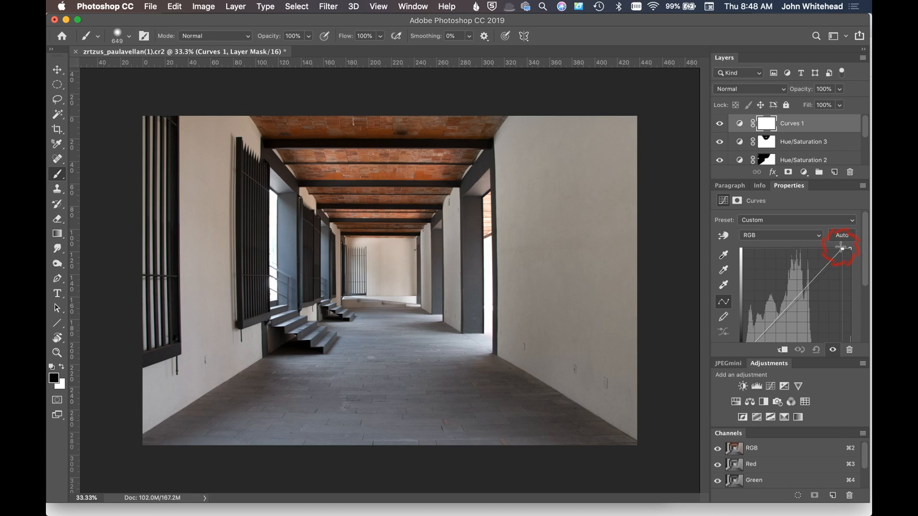
left_click_drag(793, 303, 791, 302)
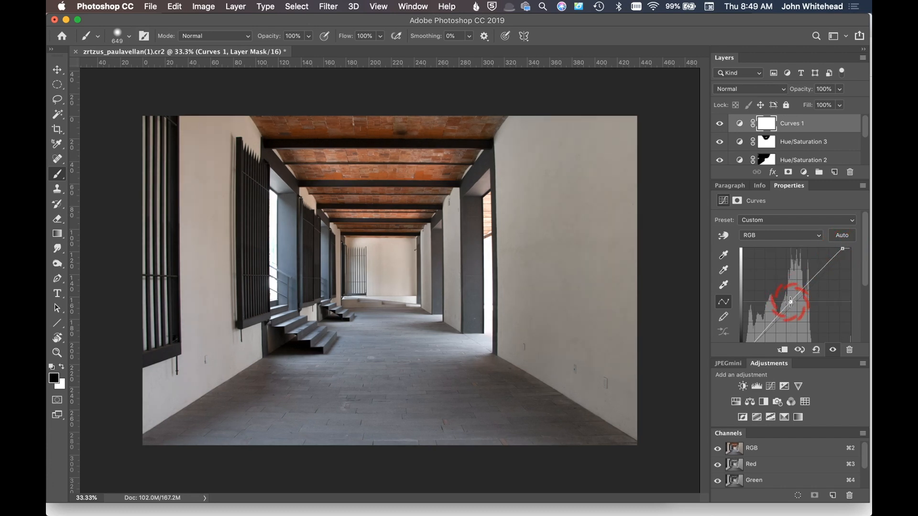
Add a midtone point to the Blue channel curve and raise it very slightly.
left_click(795, 241)
left_click(795, 260)
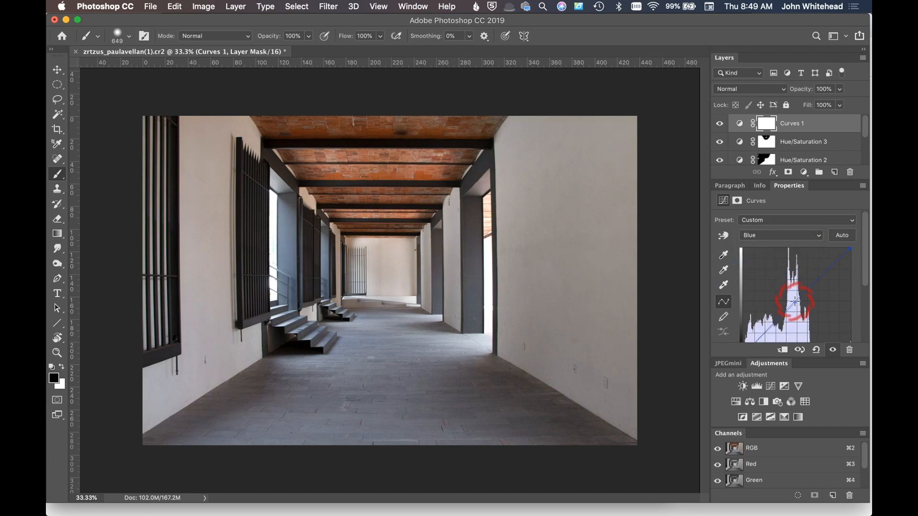
left_click(794, 302)
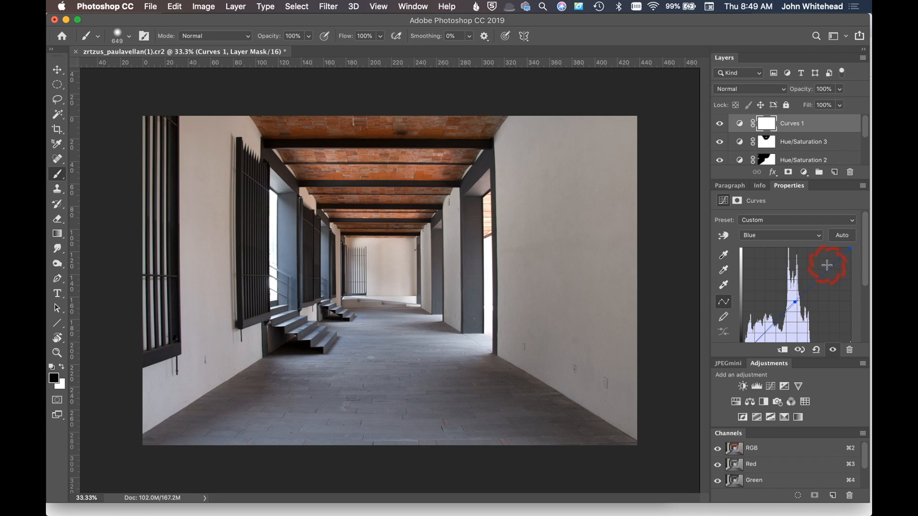
Invert the Curves layer's mask to black and brush white over the corridor's right-hand wall.
key("super+i")
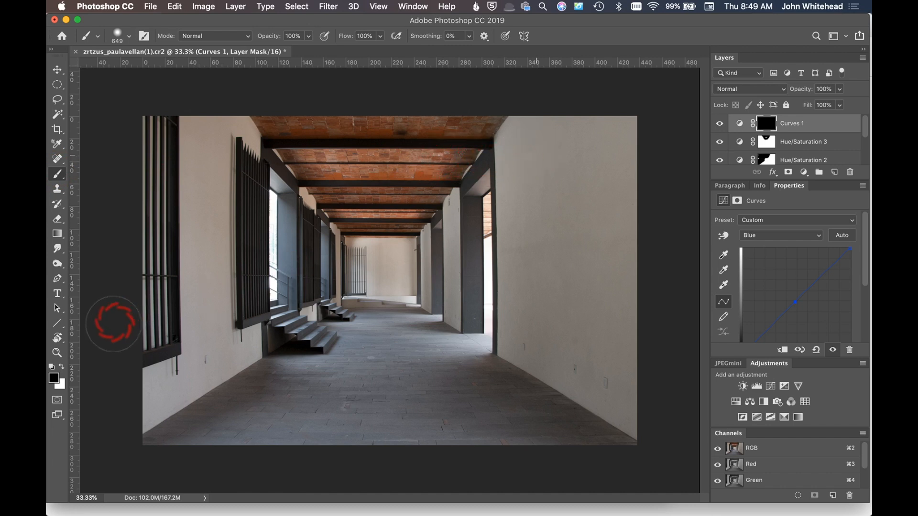
left_click(61, 367)
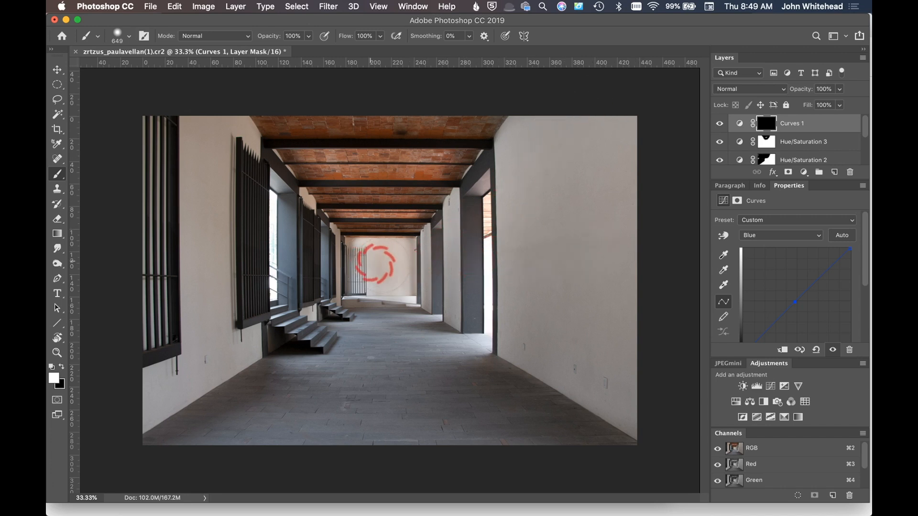
mouse_move(626, 369)
left_mouse_down()
mouse_move(605, 62)
mouse_move(681, 91)
left_mouse_up()
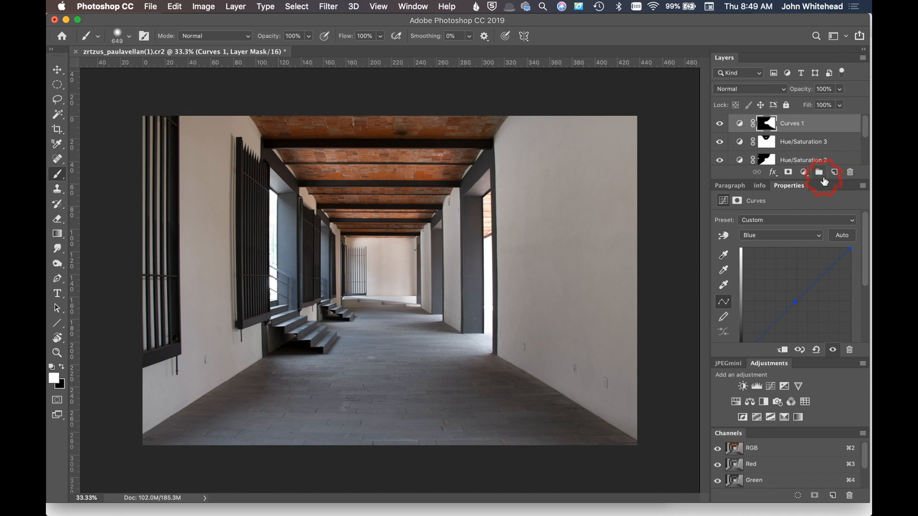
Group the Curves layer with the three Hue/Saturation layers and toggle the group's visibility to compare before and after.
left_click_drag(823, 182, 830, 290)
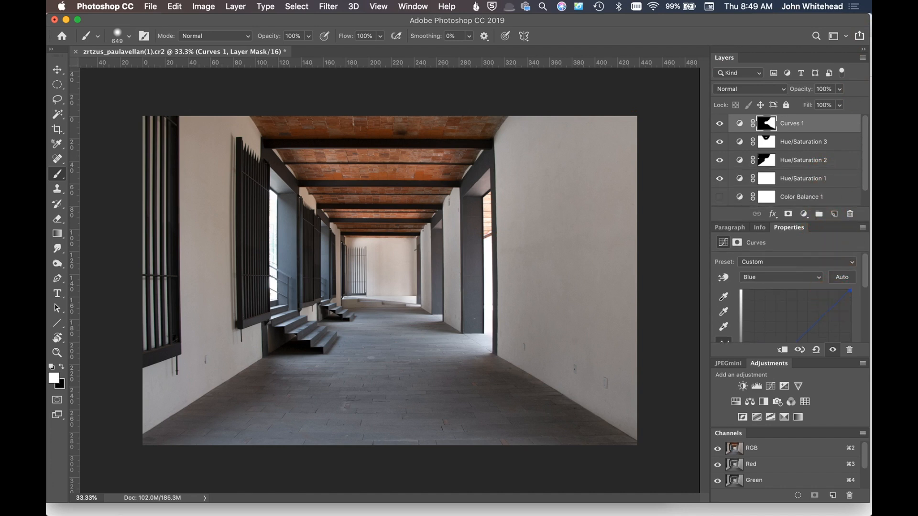
left_click(740, 124)
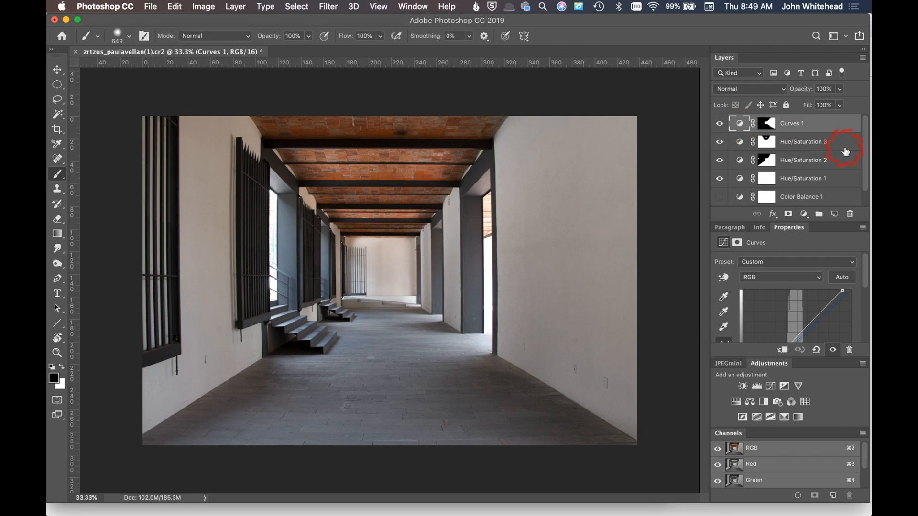
left_click_drag(862, 152, 863, 168)
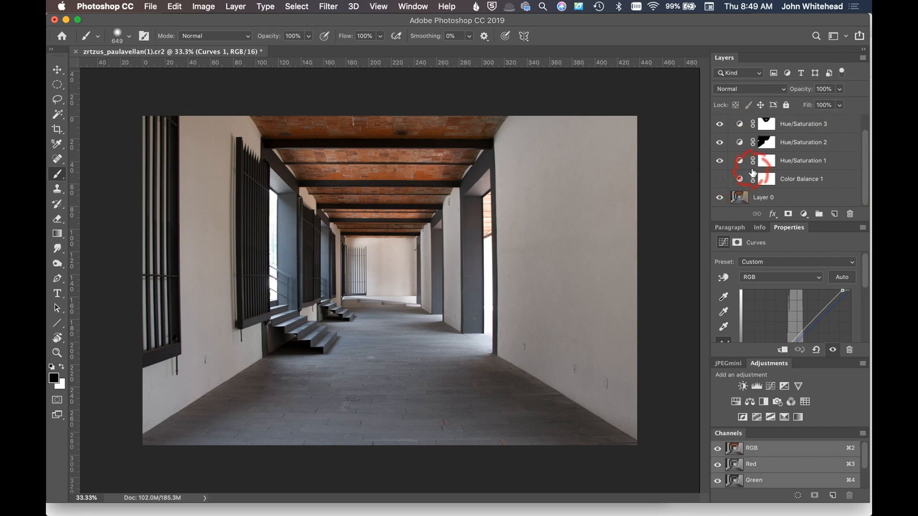
left_click(840, 164, "shift")
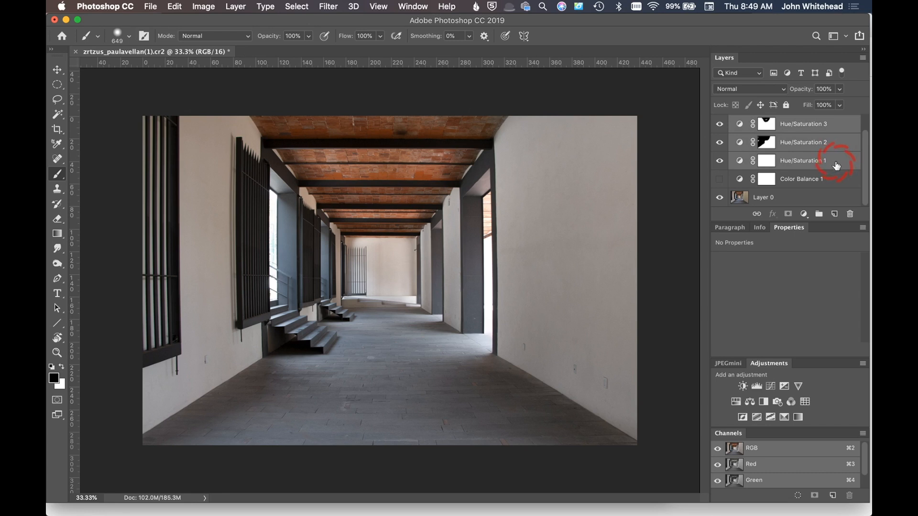
key("super+g")
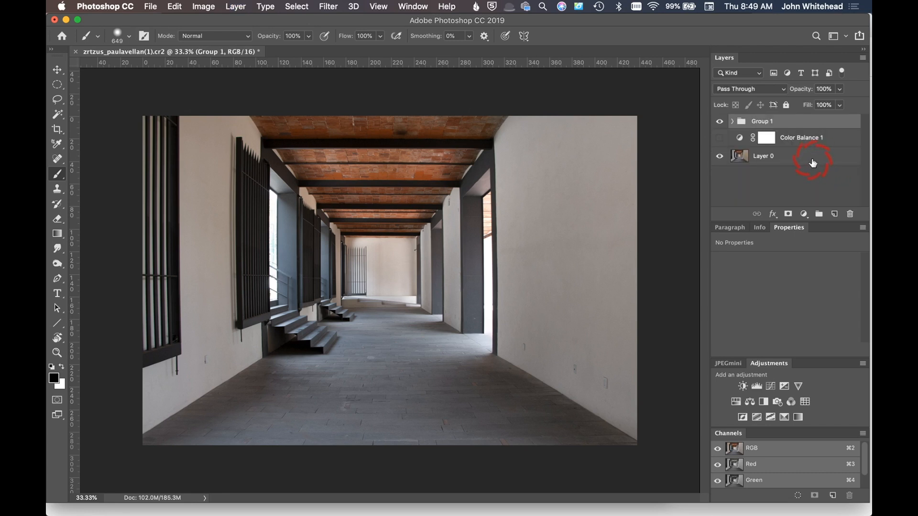
left_click(719, 121)
left_click(718, 123)
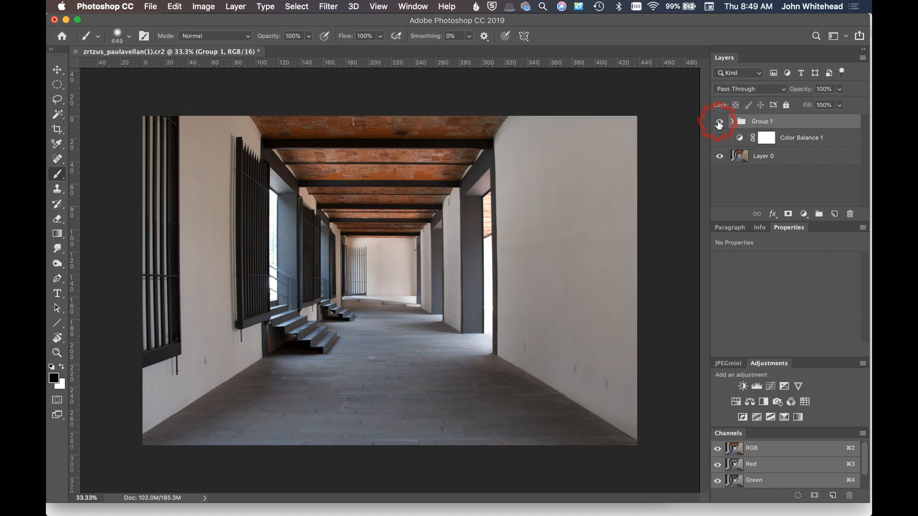